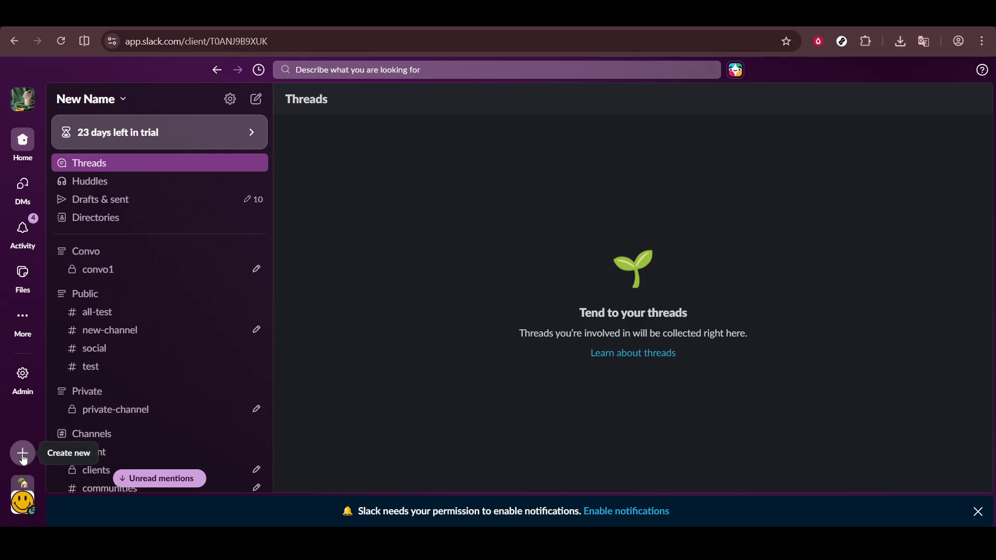
# Create a new list and title it "List Sample"
pyautogui.click(24, 459)
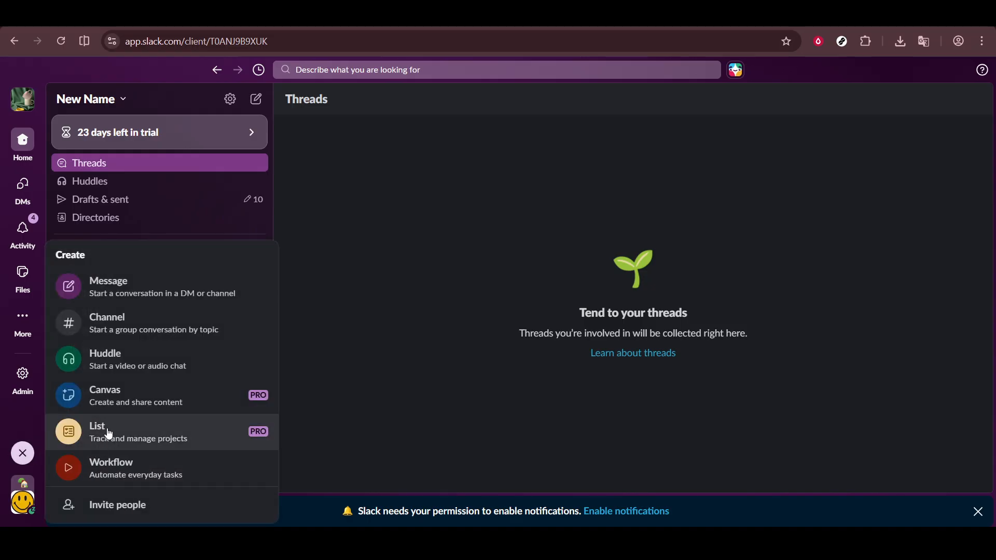
pyautogui.click(112, 431)
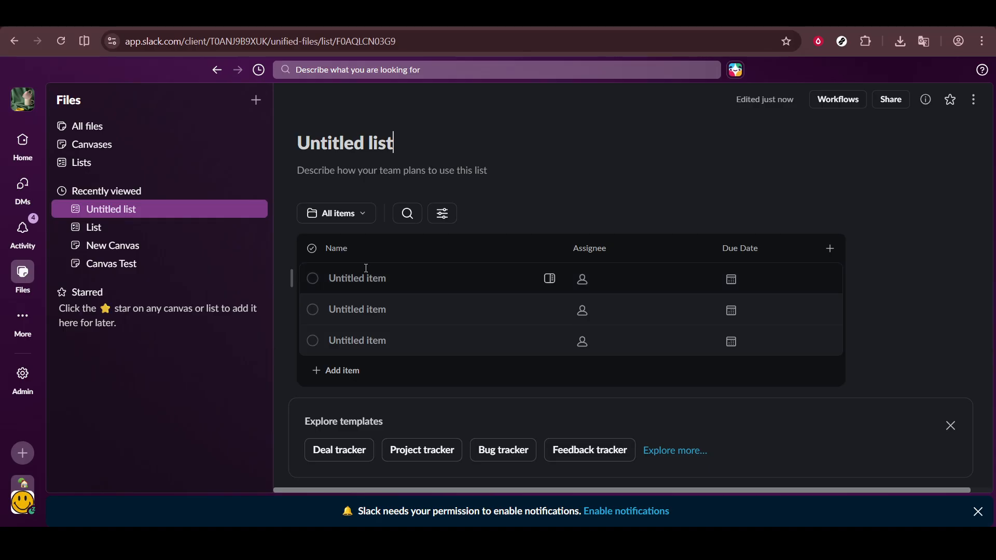
pyautogui.moveTo(392, 139); pyautogui.dragTo(275, 133)
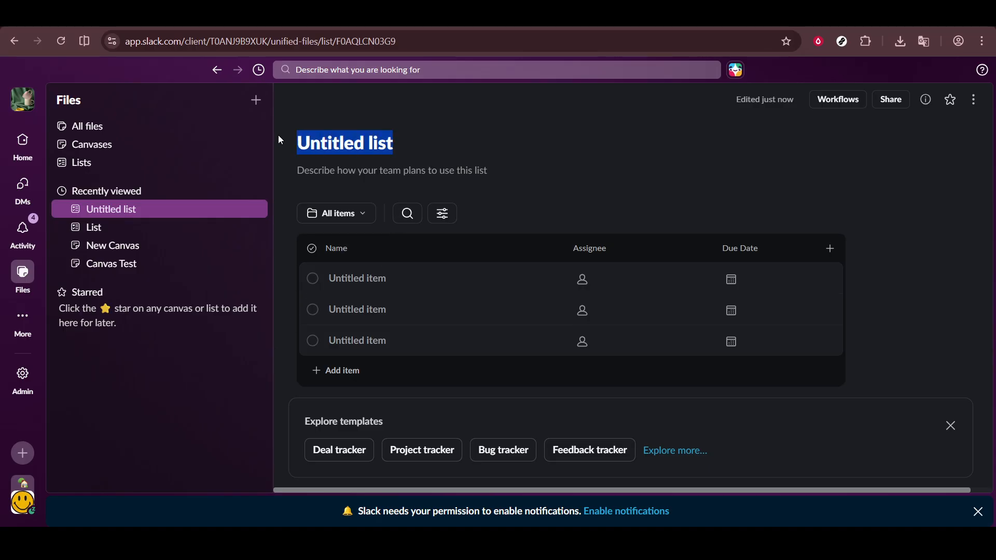
pyautogui.write('List')
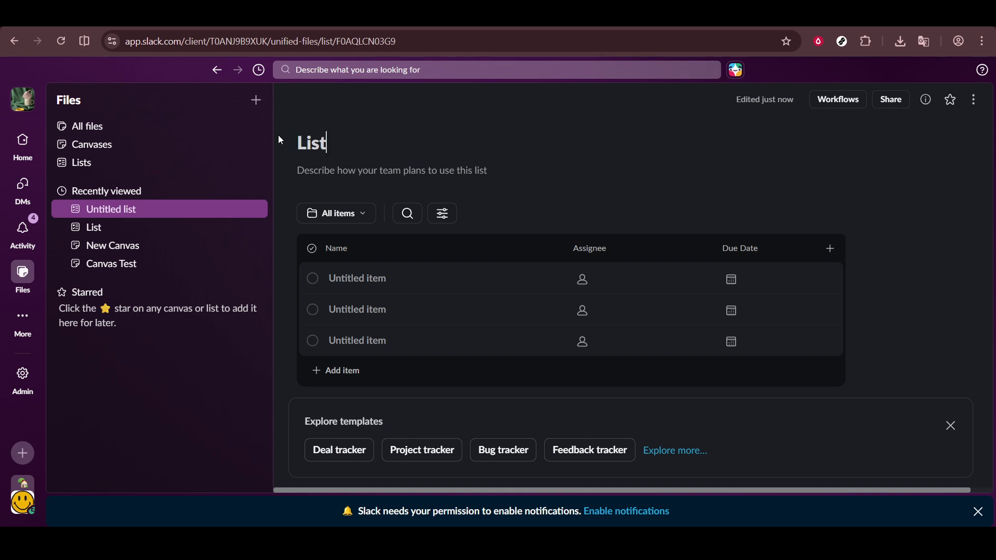
pyautogui.write(' Sample')
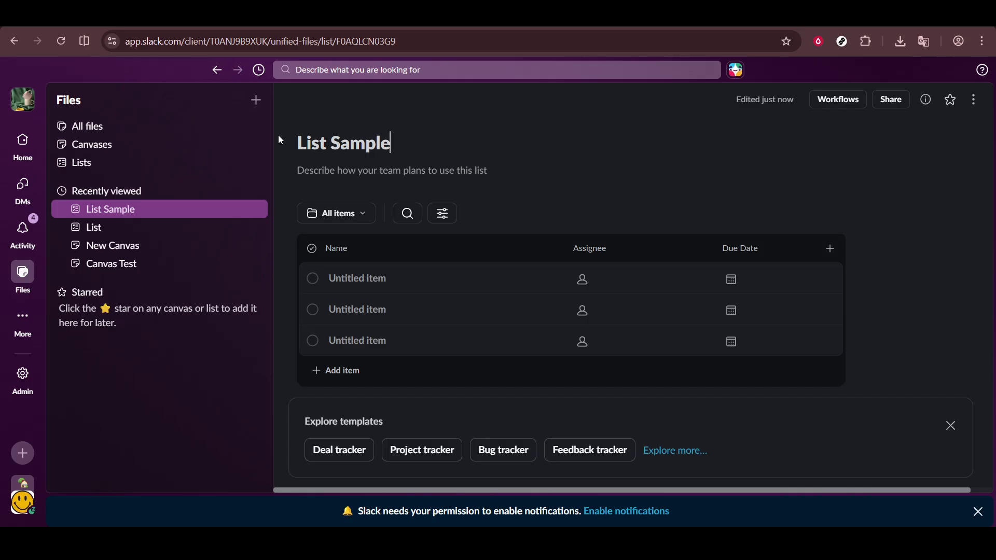
# Look through the list's Open, Completed and All items views, and check the list's search field
pyautogui.click(357, 210)
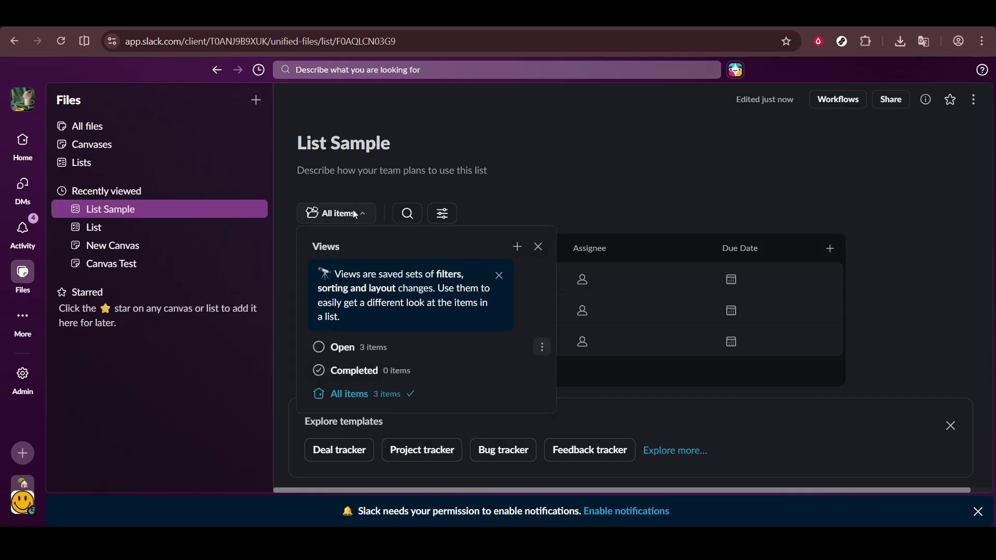
pyautogui.click(322, 349)
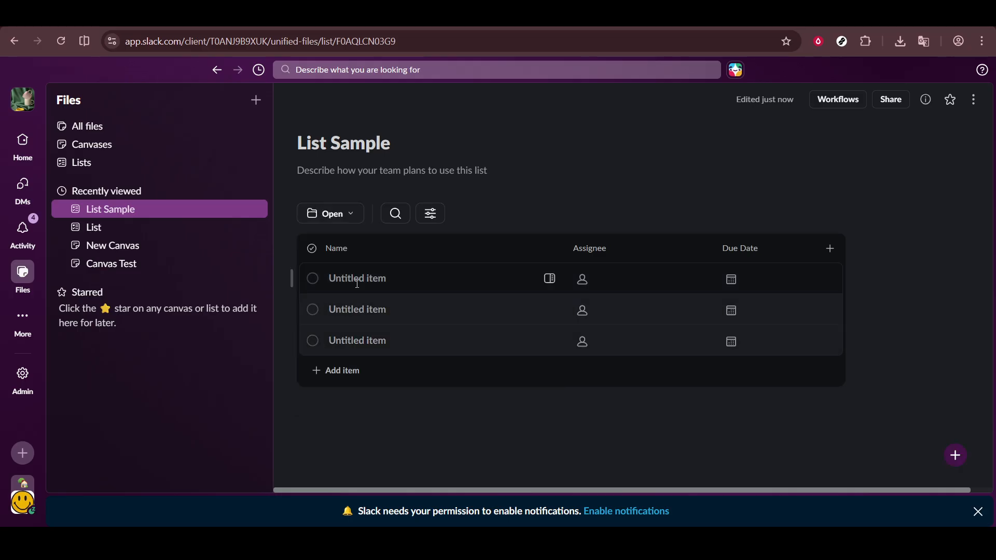
pyautogui.click(341, 216)
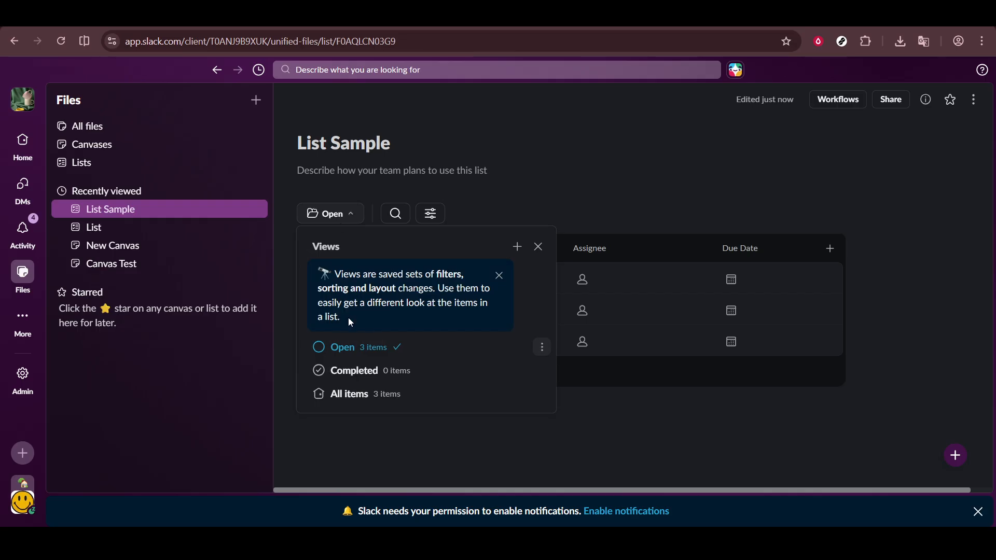
pyautogui.click(351, 374)
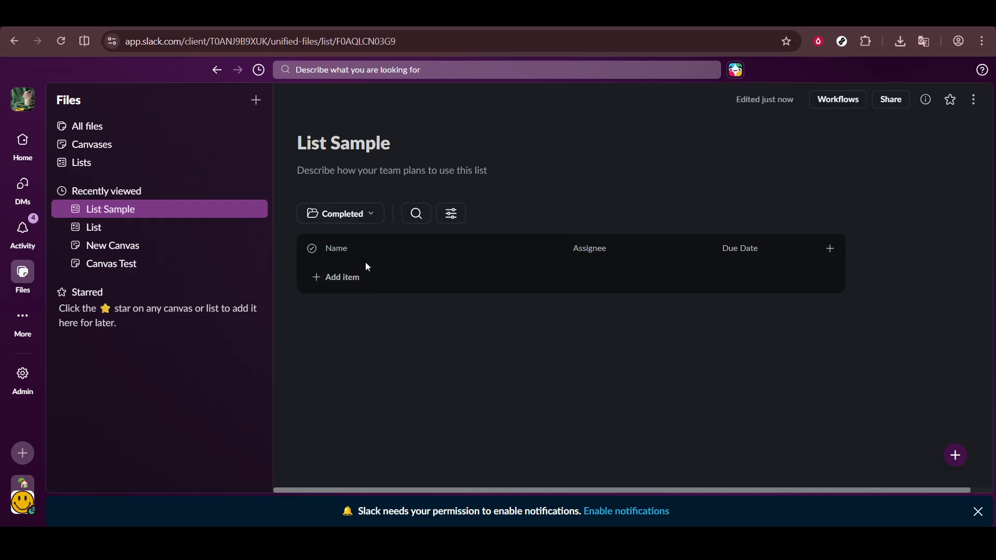
pyautogui.click(367, 220)
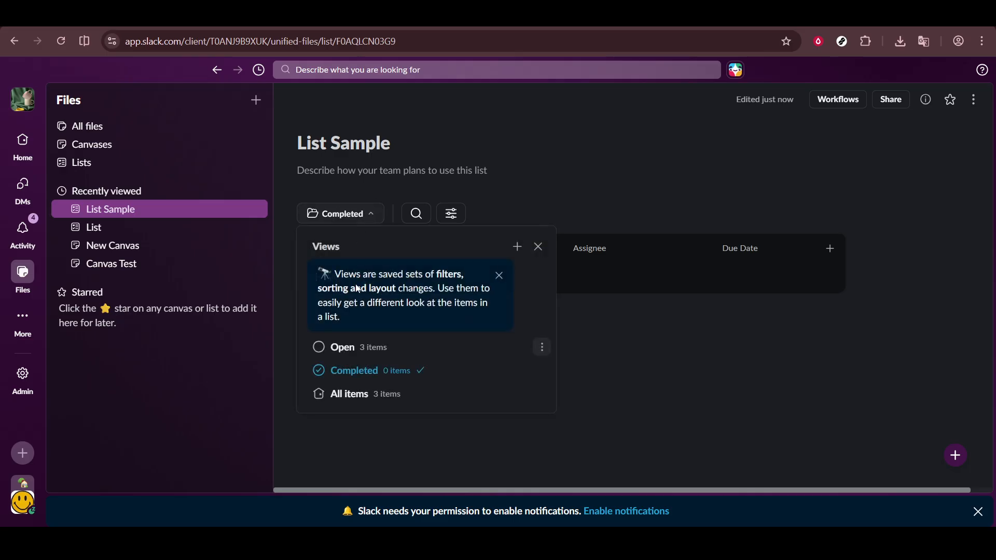
pyautogui.click(348, 393)
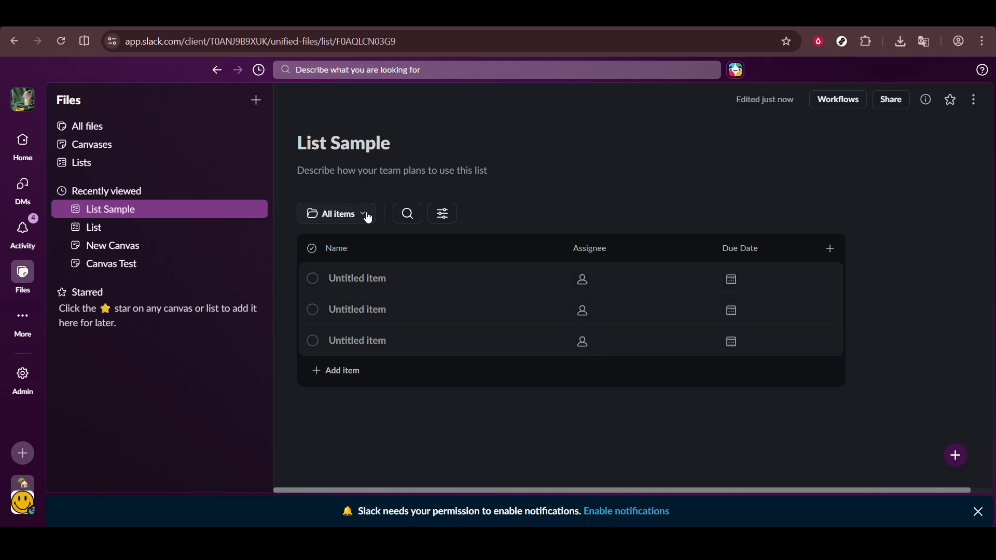
pyautogui.click(404, 216)
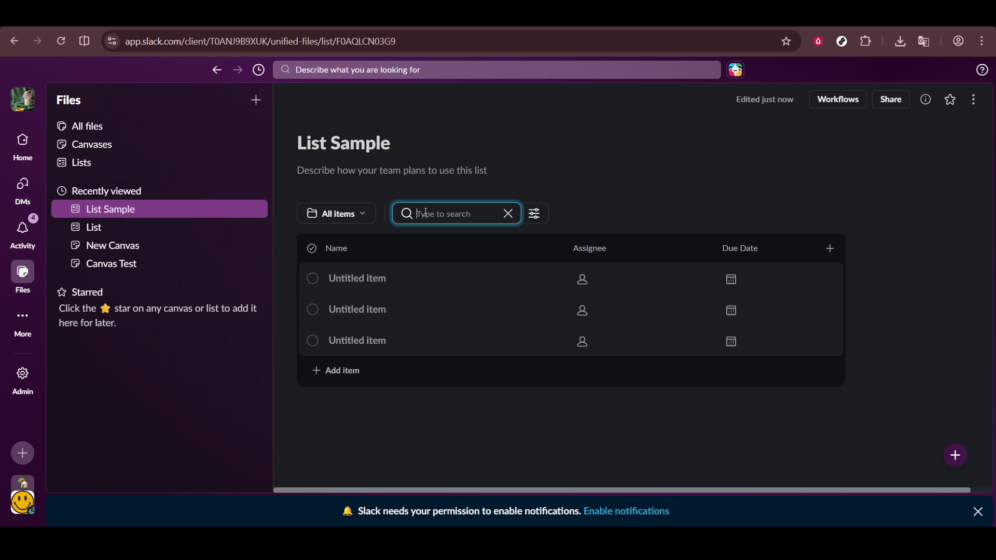
pyautogui.click(471, 193)
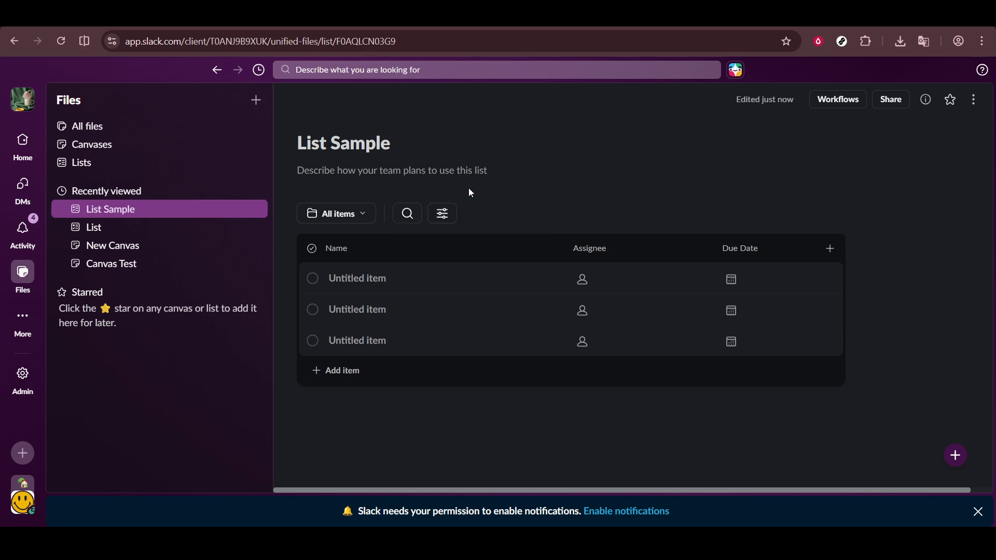
# Switch the list's layout to Board and back to Table
pyautogui.click(445, 217)
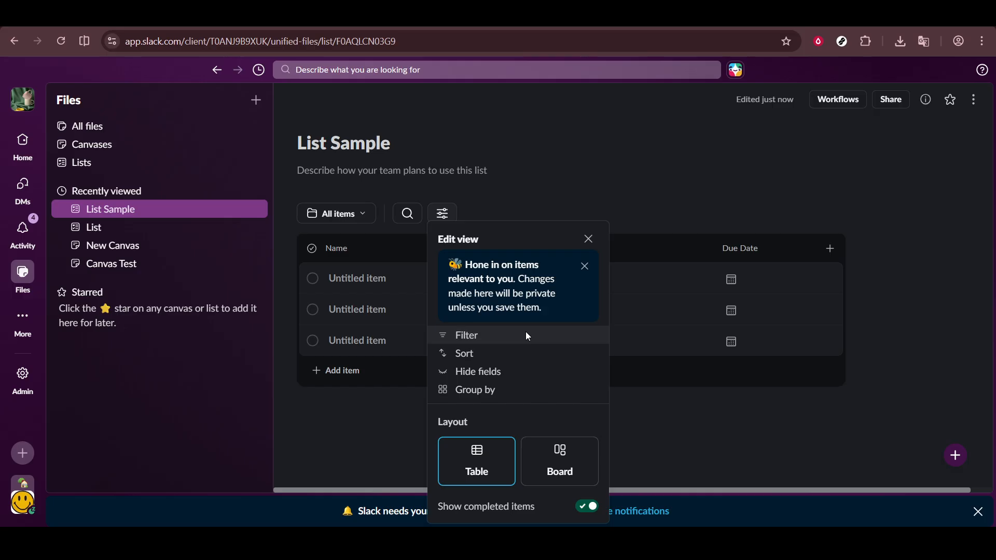
pyautogui.click(556, 474)
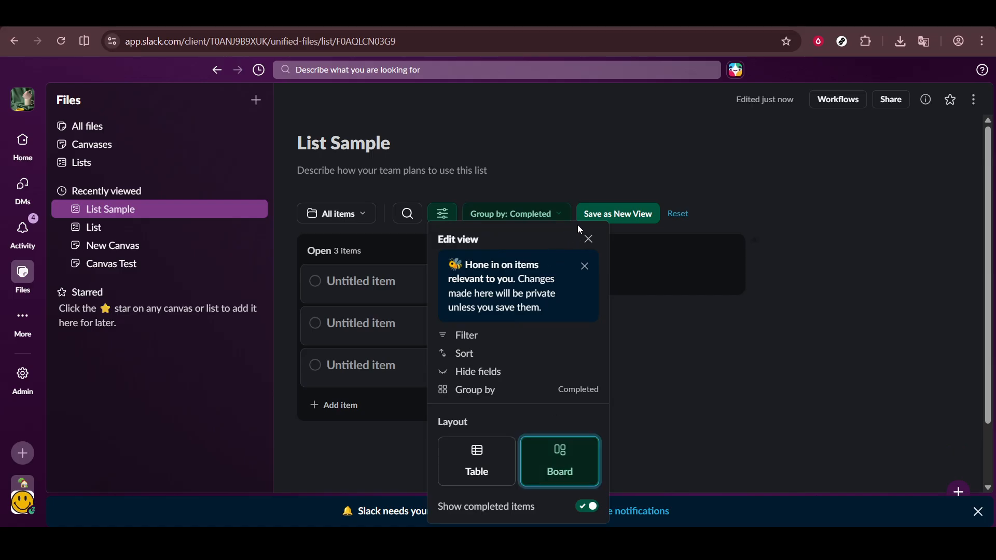
pyautogui.click(589, 238)
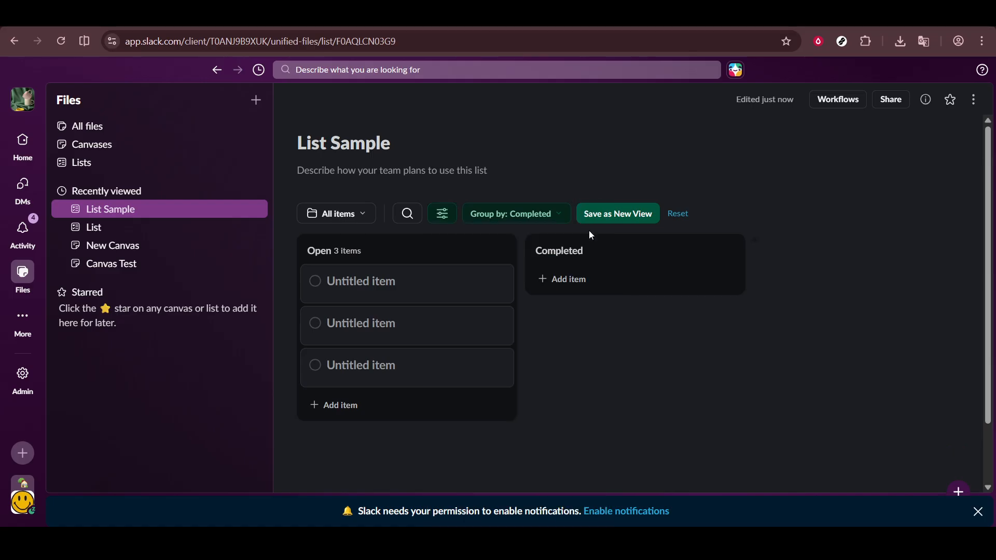
pyautogui.click(452, 213)
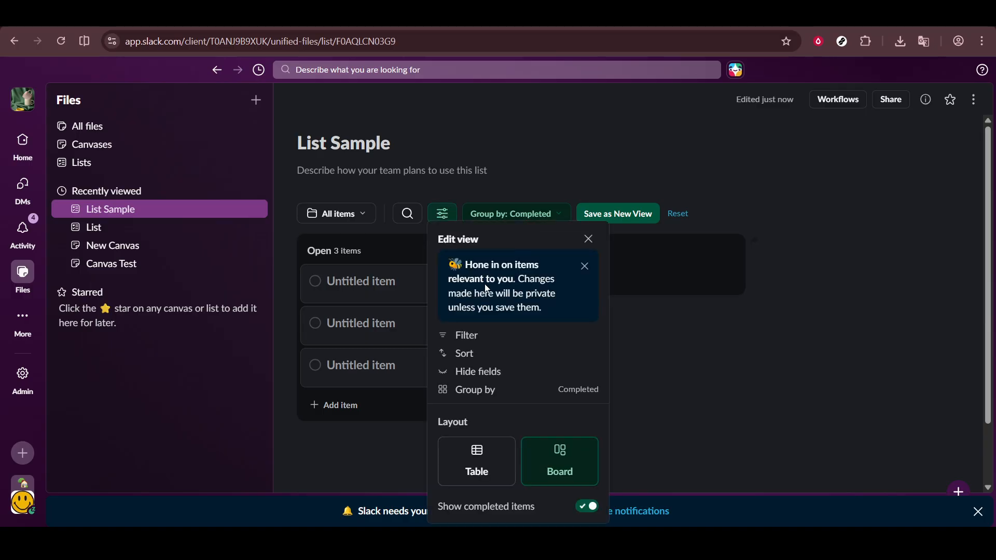
pyautogui.click(494, 469)
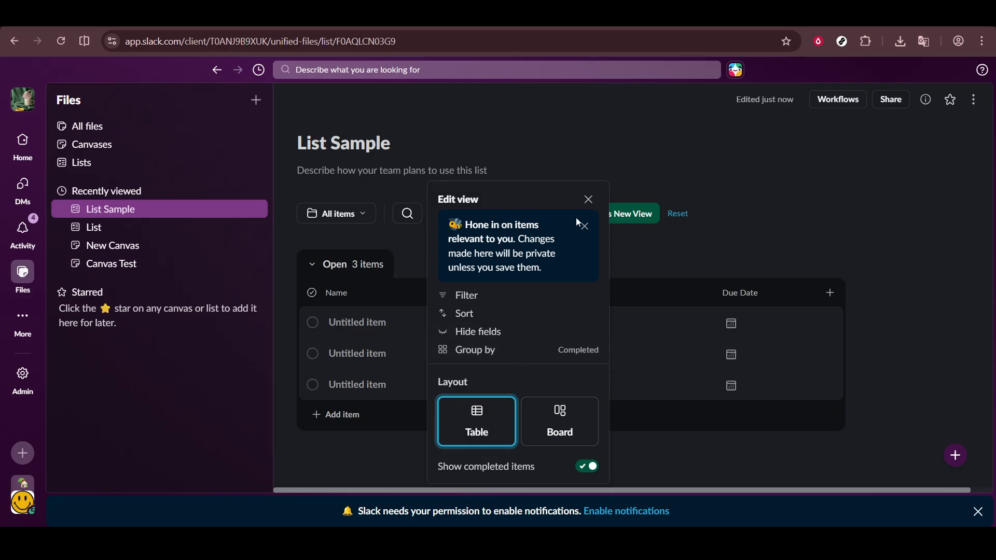
pyautogui.click(589, 200)
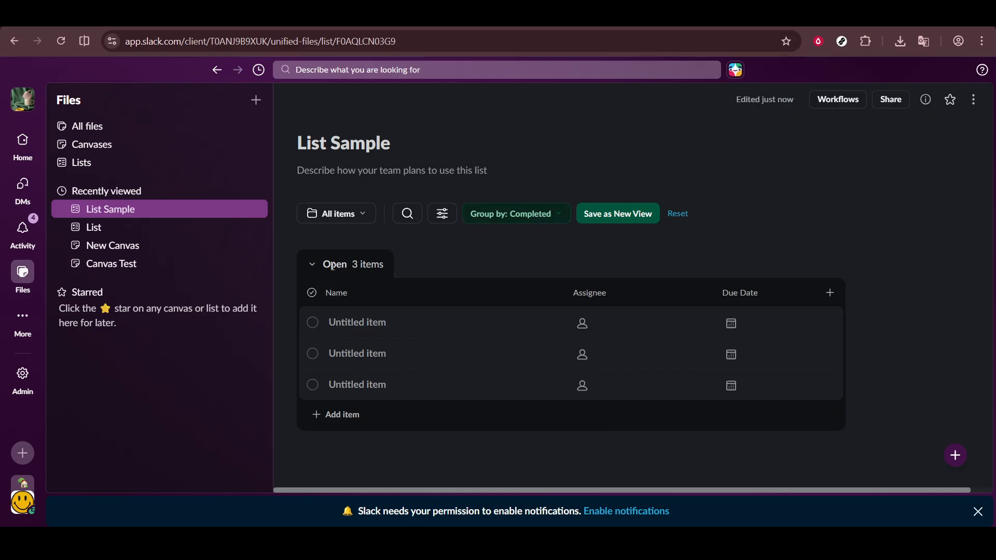
# Mark the first untitled item in the list as completed
pyautogui.click(313, 324)
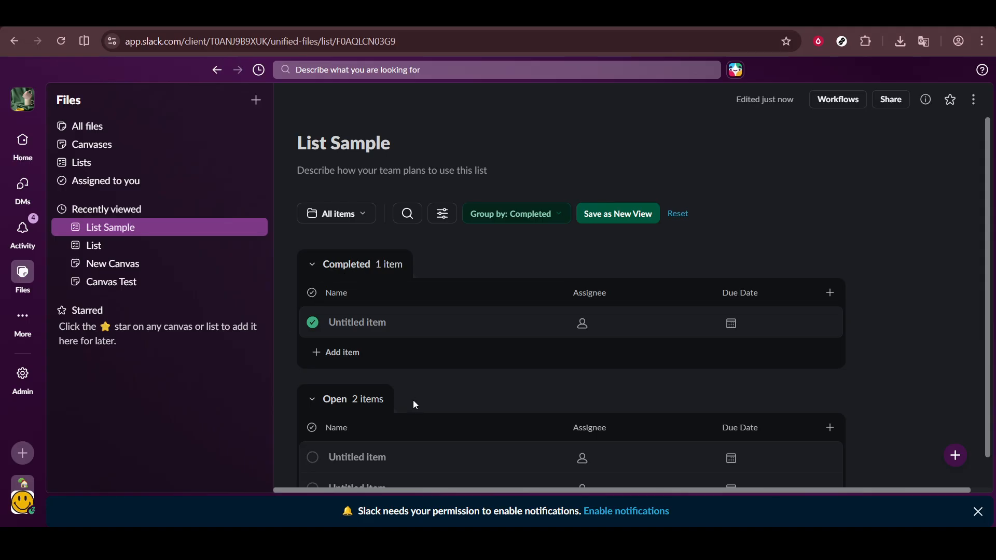
pyautogui.scroll(-1, 411, 392)
pyautogui.scroll(-1, 410, 387)
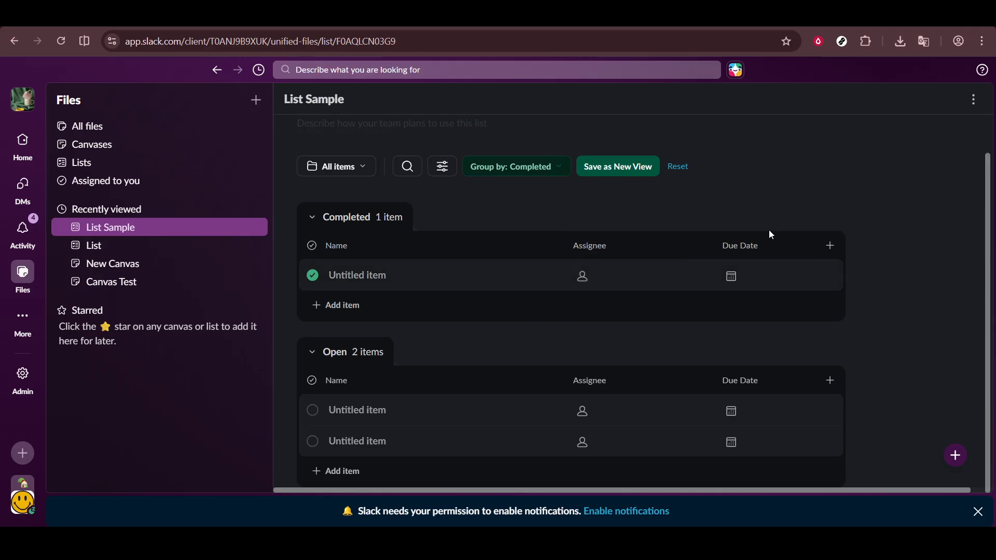
pyautogui.click(833, 249)
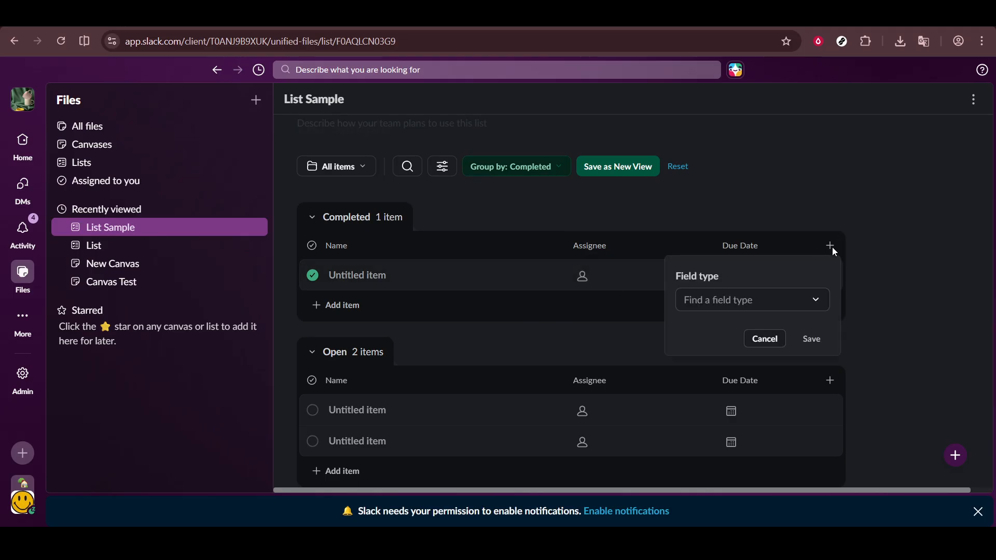
pyautogui.click(820, 302)
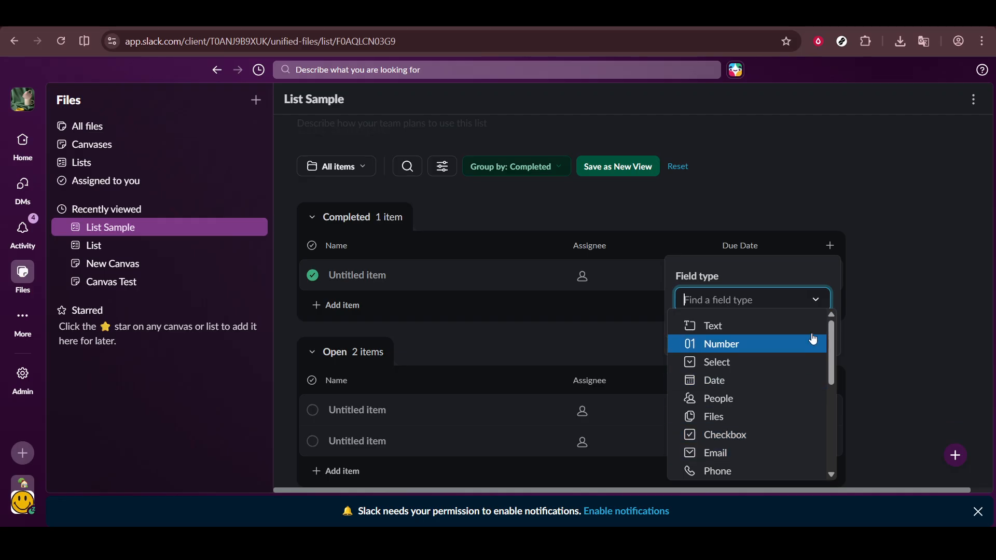
pyautogui.click(823, 268)
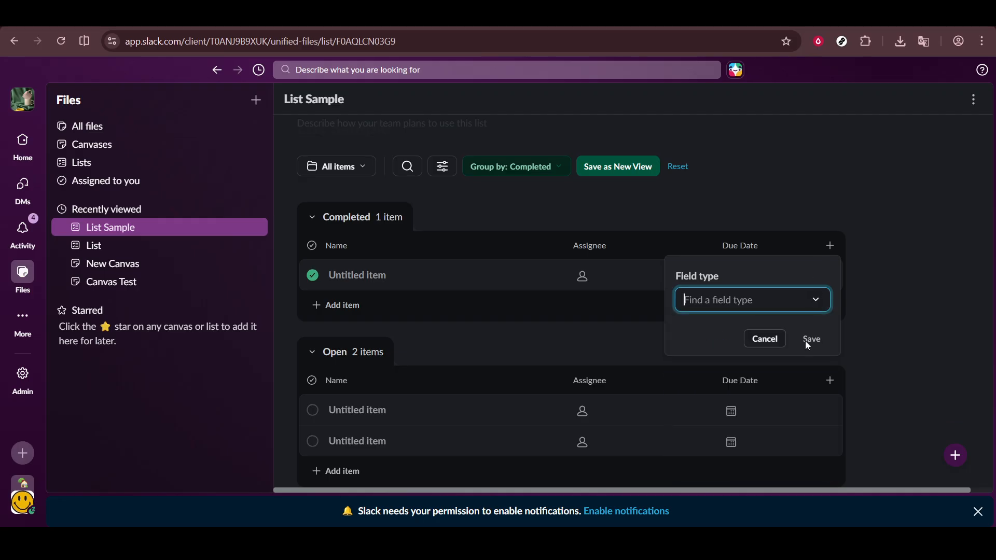
pyautogui.click(768, 340)
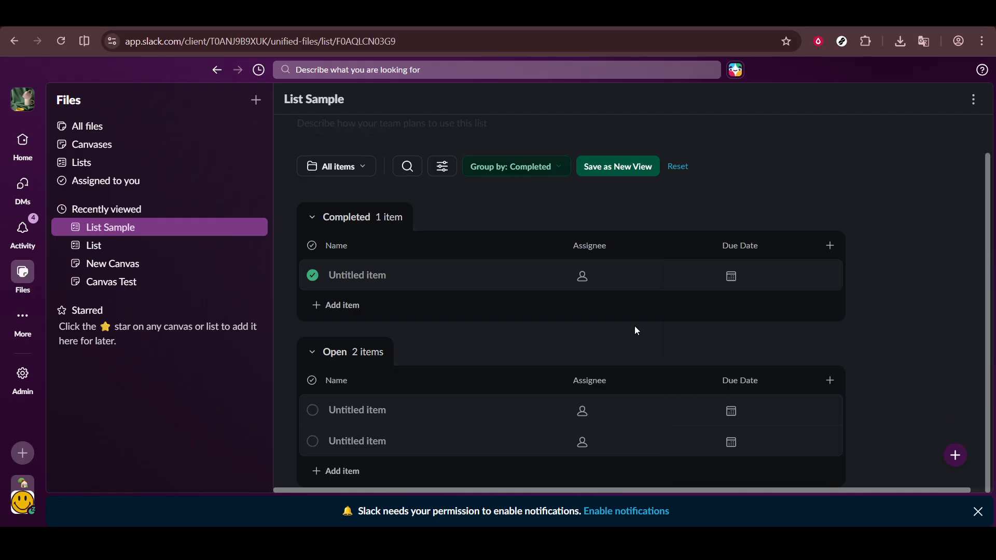
# Add an item to the Completed group, set it back to open and name it "test"
pyautogui.click(314, 309)
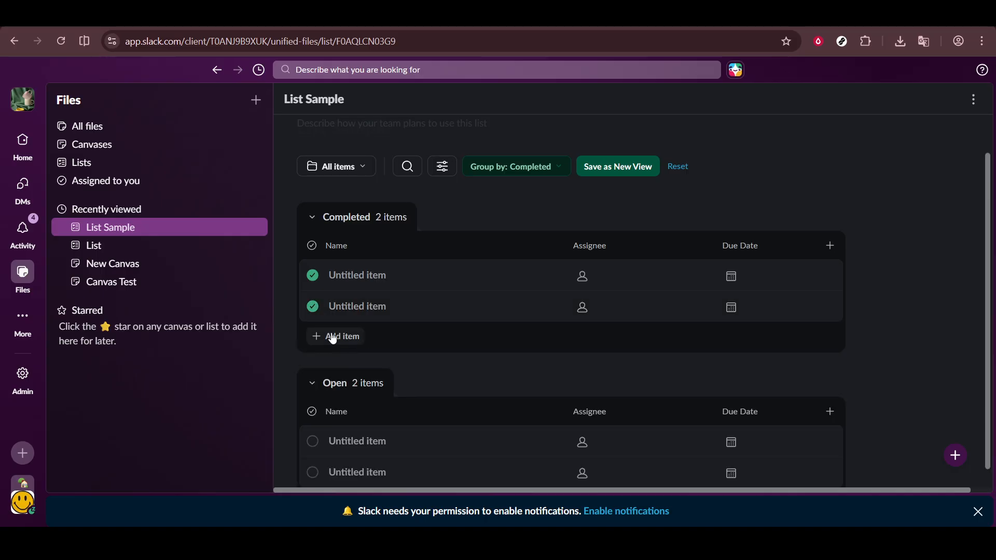
pyautogui.click(314, 307)
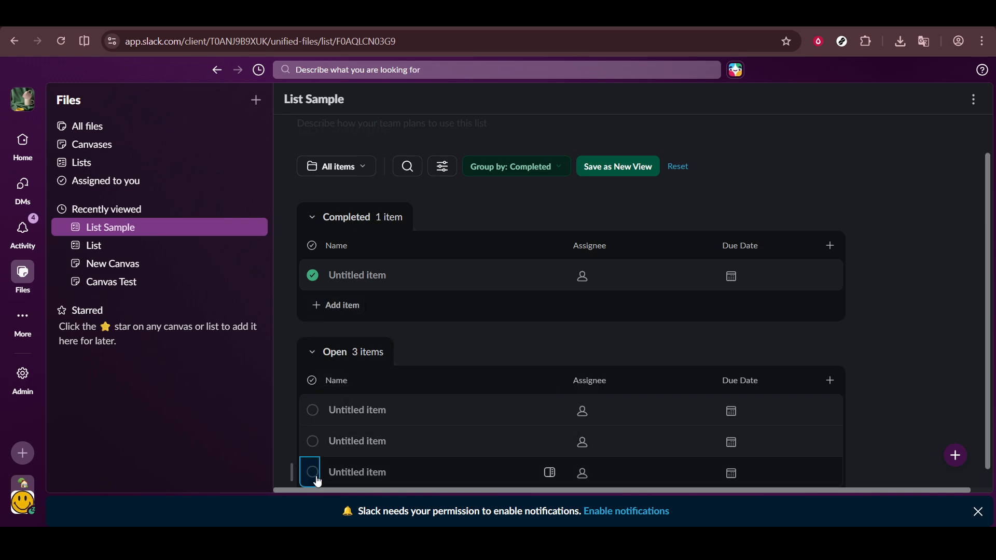
pyautogui.click(377, 471)
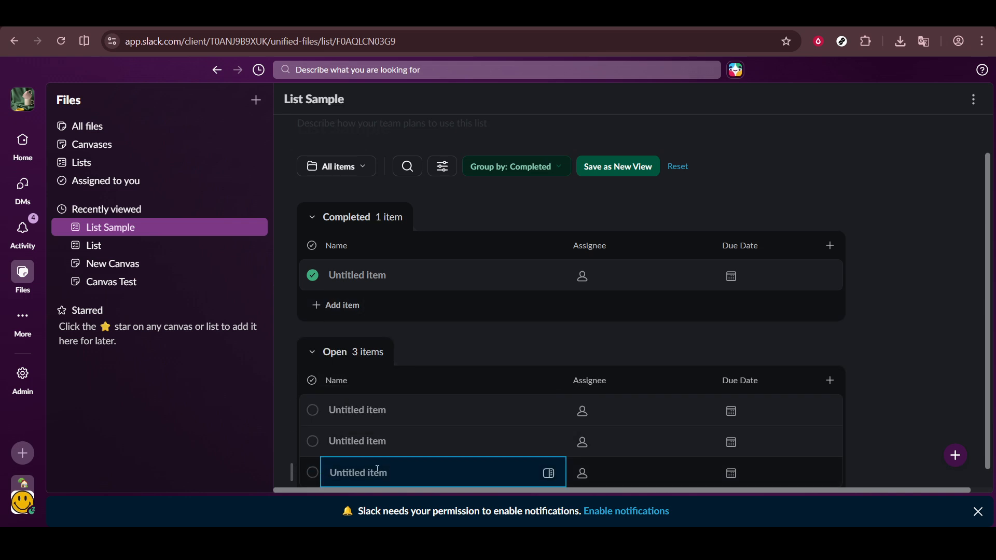
pyautogui.click(408, 471)
pyautogui.write('test')
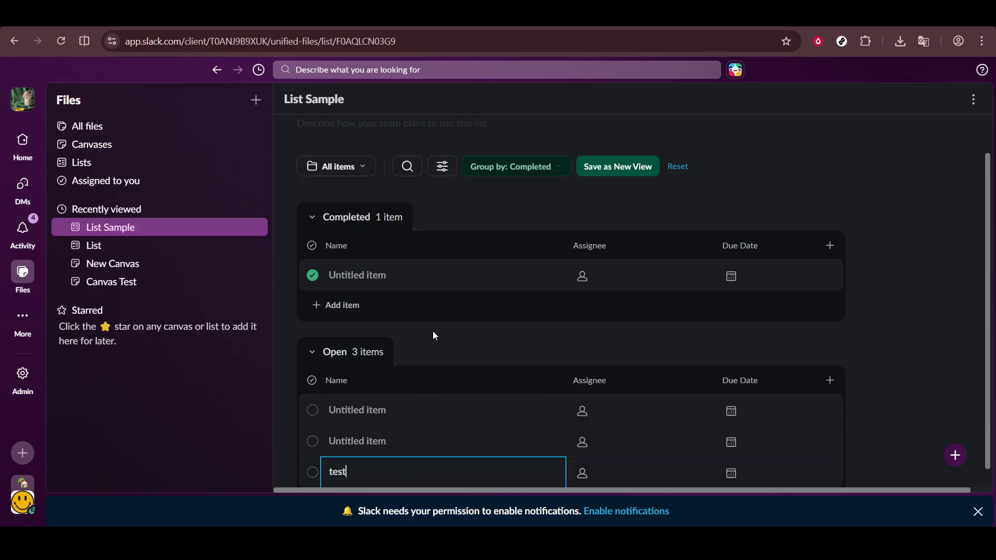
pyautogui.press('Return')
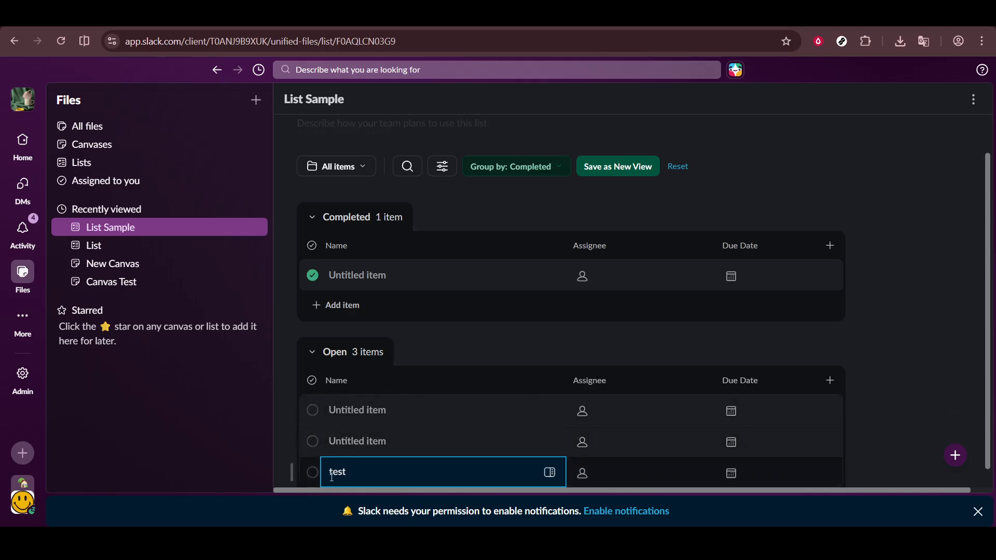
# Mark the "test" item as completed and reset the view's grouping
pyautogui.click(313, 473)
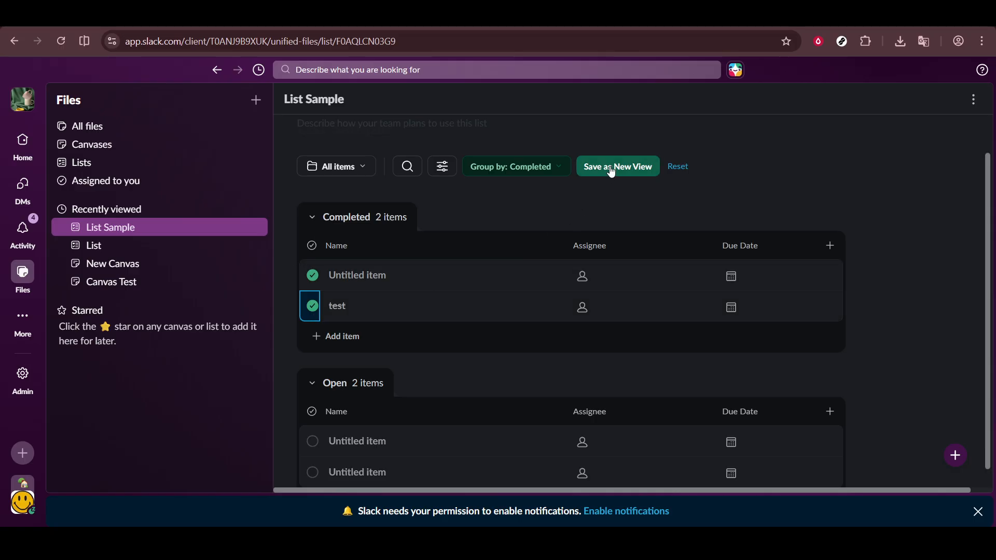
pyautogui.click(677, 167)
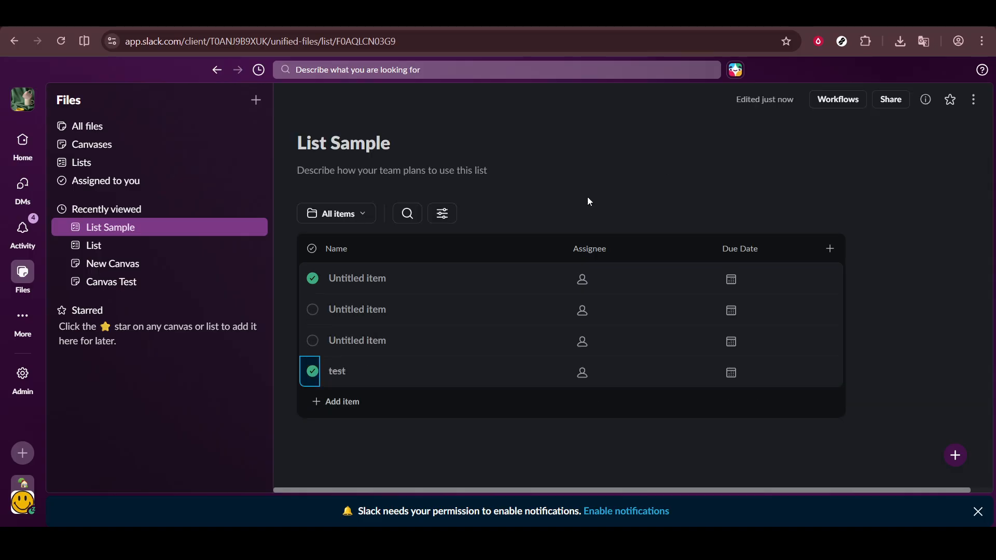
# Set the "test" item and the first untitled item back to open
pyautogui.click(311, 372)
pyautogui.click(314, 279)
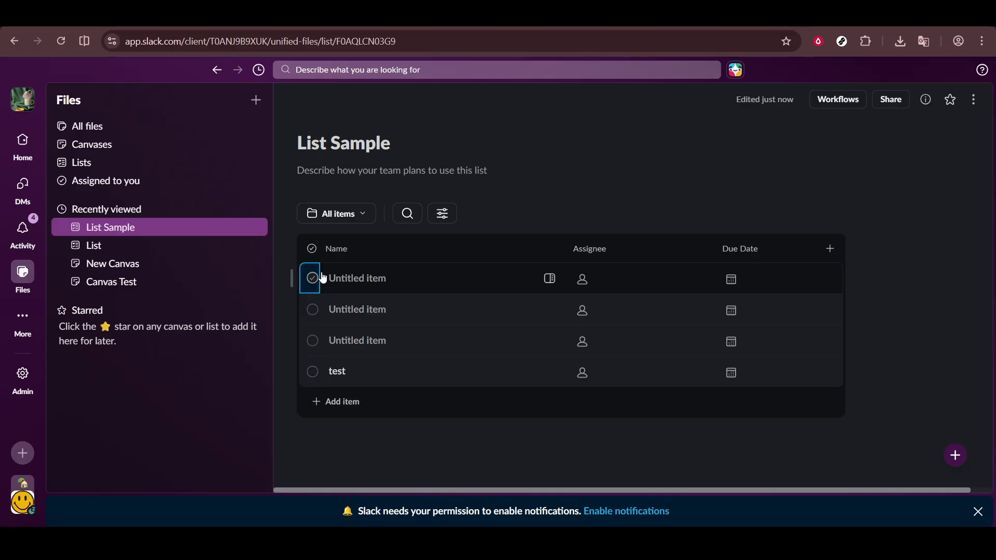
pyautogui.click(533, 192)
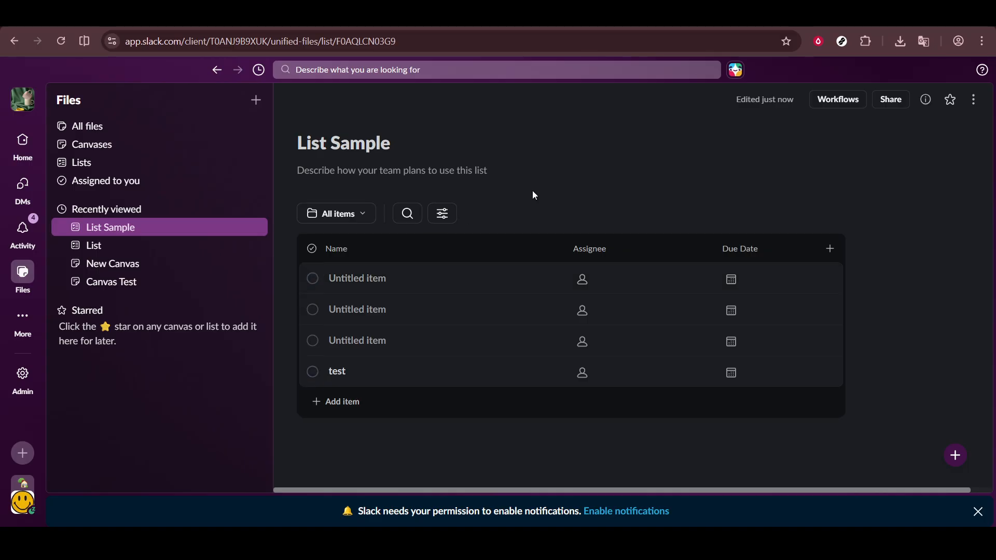